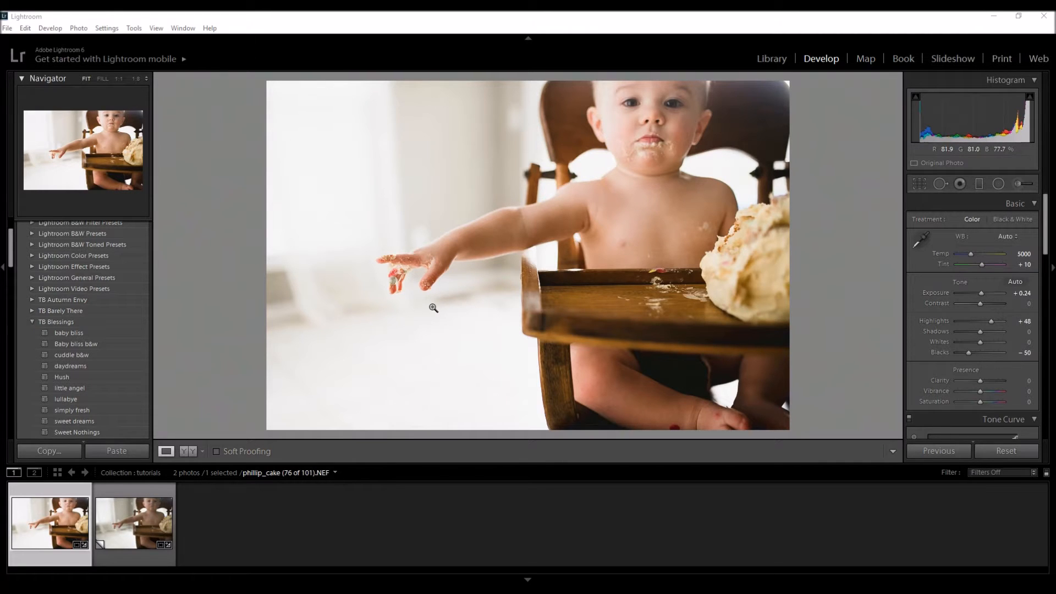
Step: Compare the edited photo's before and after views, and open the unedited virtual copy in single-image view
left_click(188, 451)
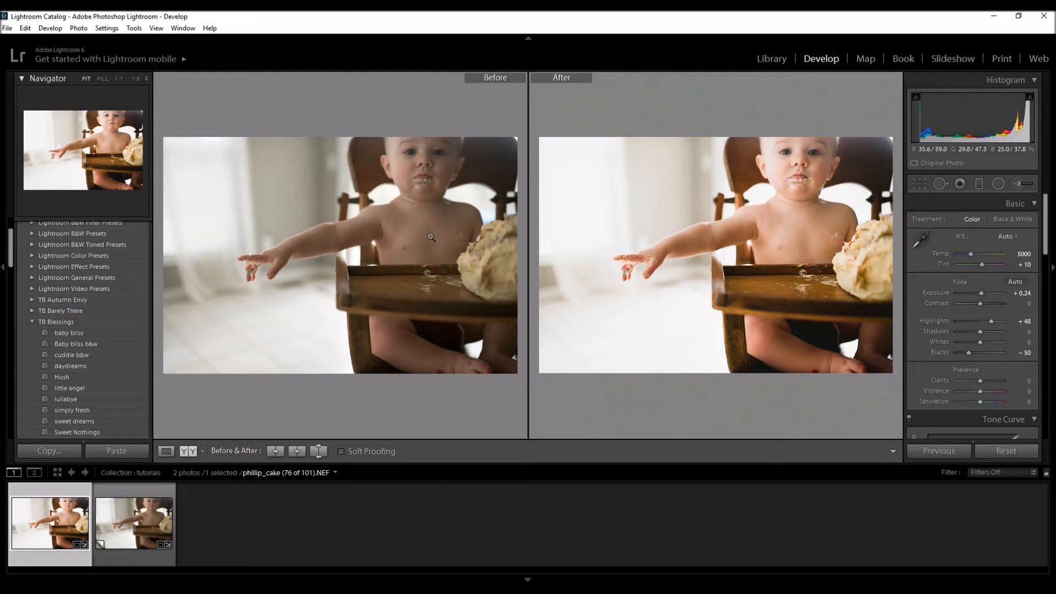
left_click(167, 451)
left_click(159, 542)
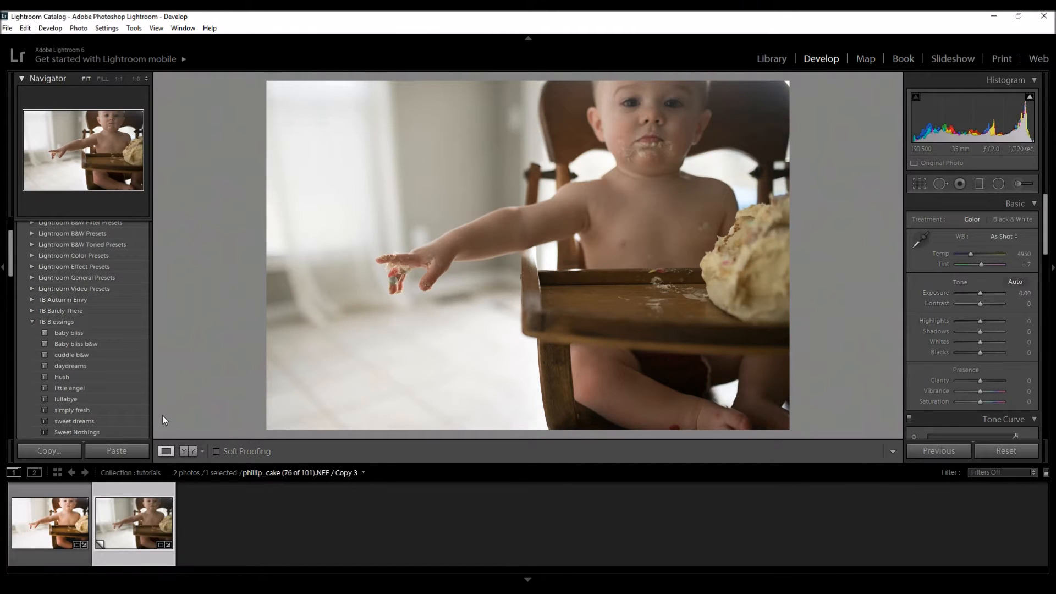
Step: Collapse the Basic, Tone Curve and HSL settings and set the sharpening amount to 93
left_click(1035, 203)
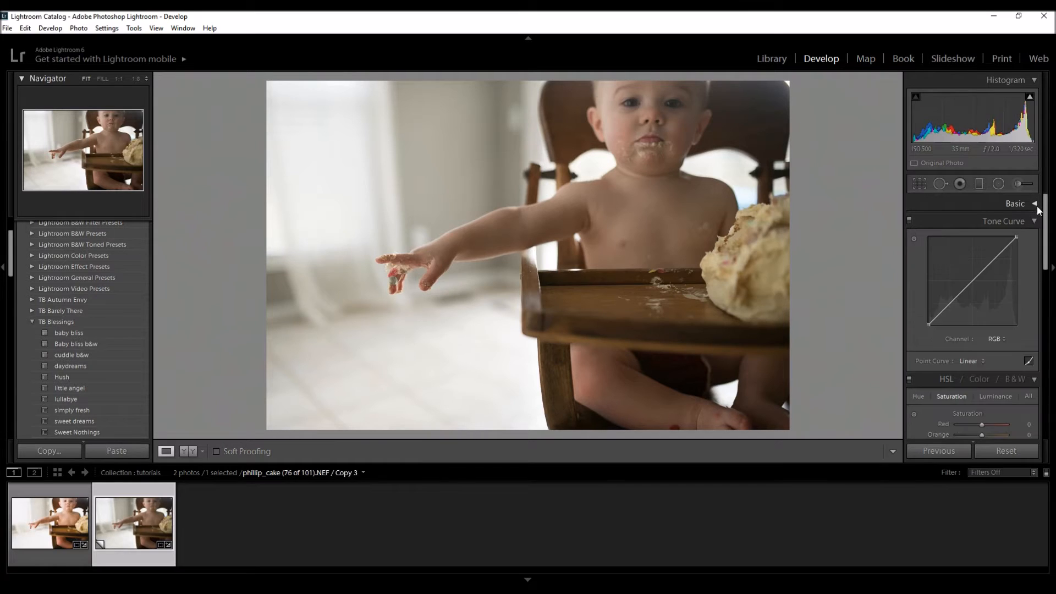
left_click(1034, 221)
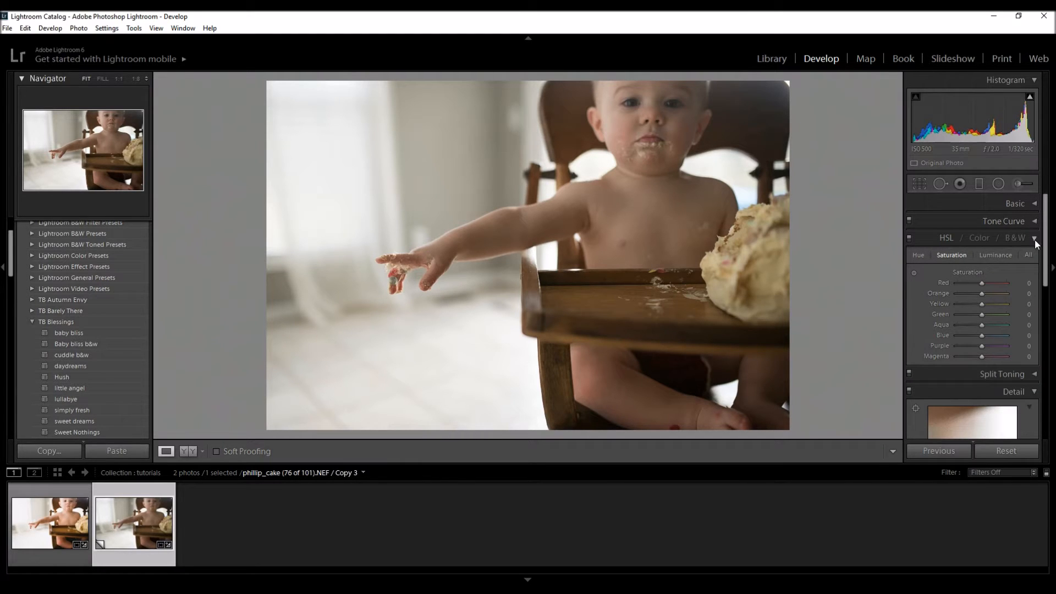
left_click(1035, 239)
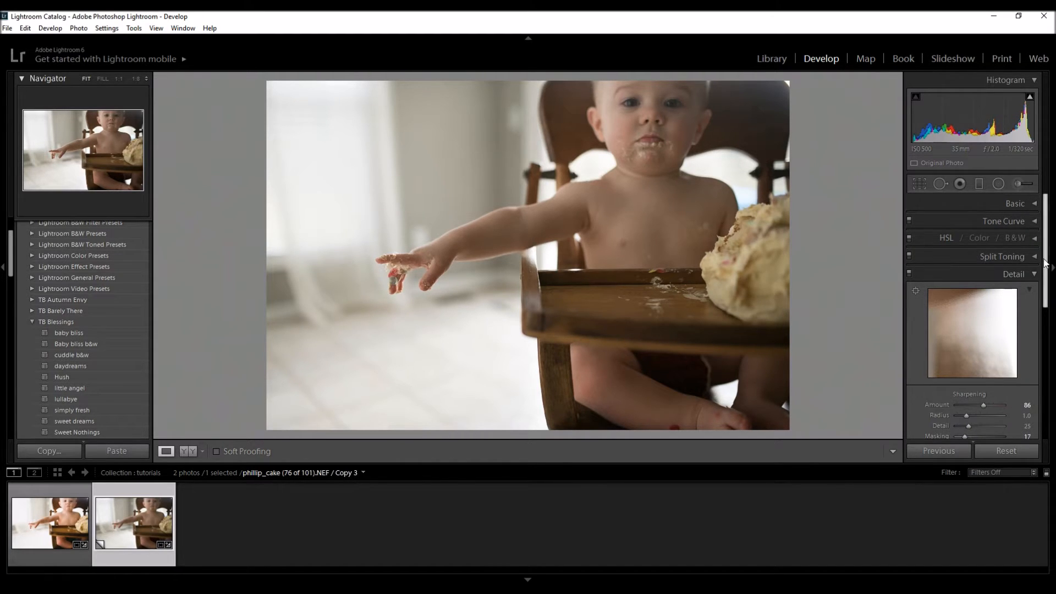
scroll(1045, 263, "down", 2)
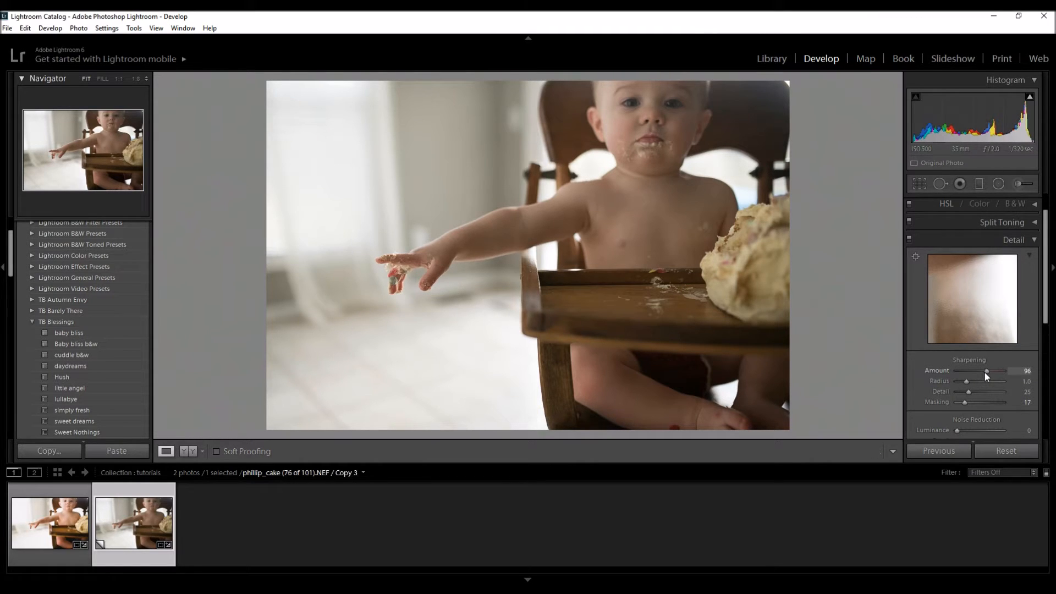
left_click_drag(985, 374, 984, 374)
Step: Inspect the skin at 1:1, and set luminance noise reduction to 13 and sharpening masking to 19
left_click(641, 177)
left_click_drag(688, 212, 632, 186)
left_click_drag(680, 291, 634, 192)
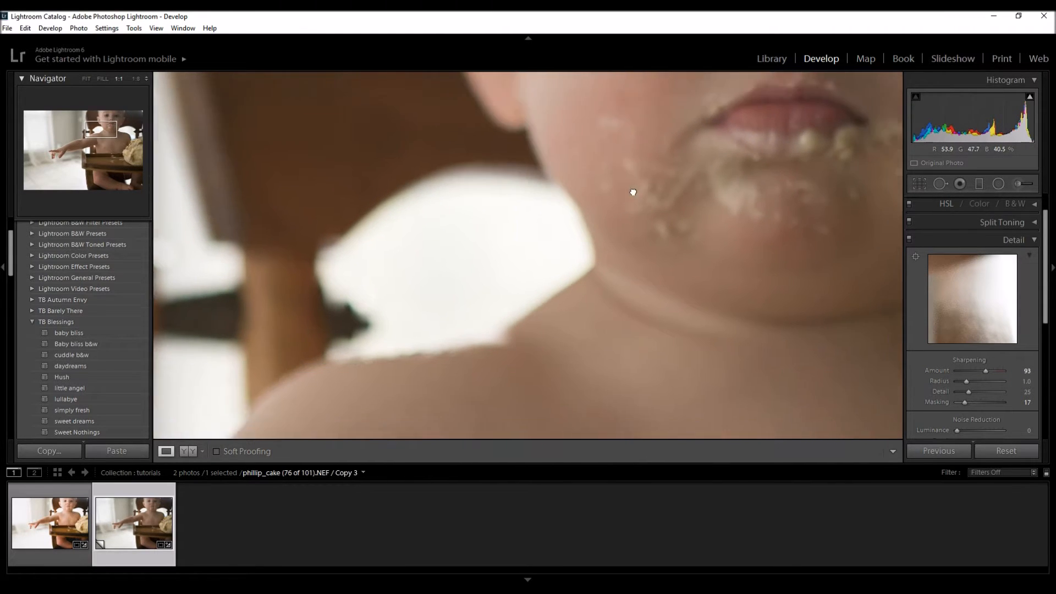
left_click_drag(664, 384, 686, 252)
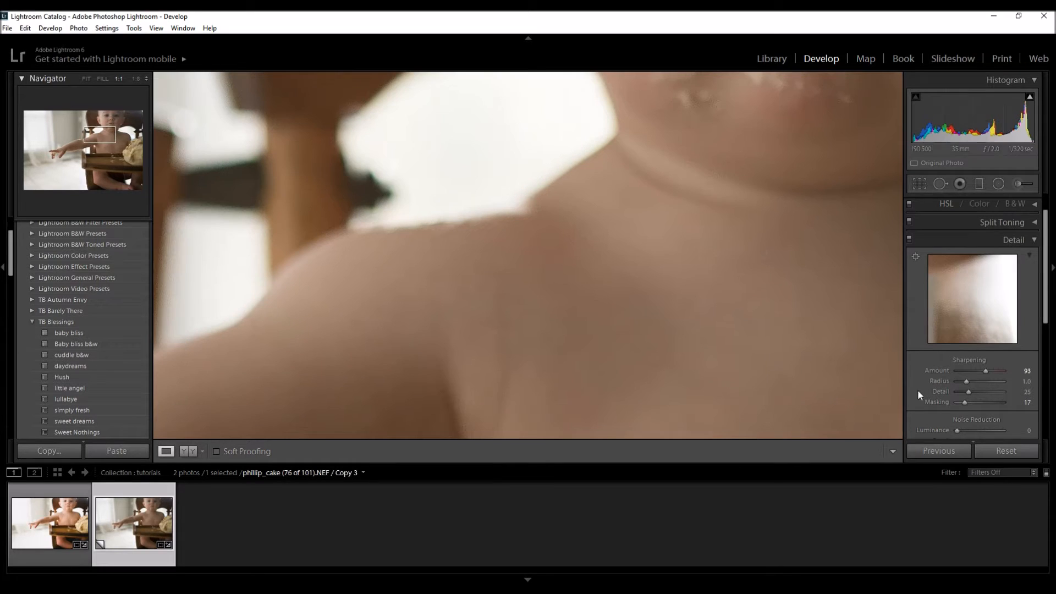
left_click_drag(958, 431, 963, 432)
left_click(534, 299)
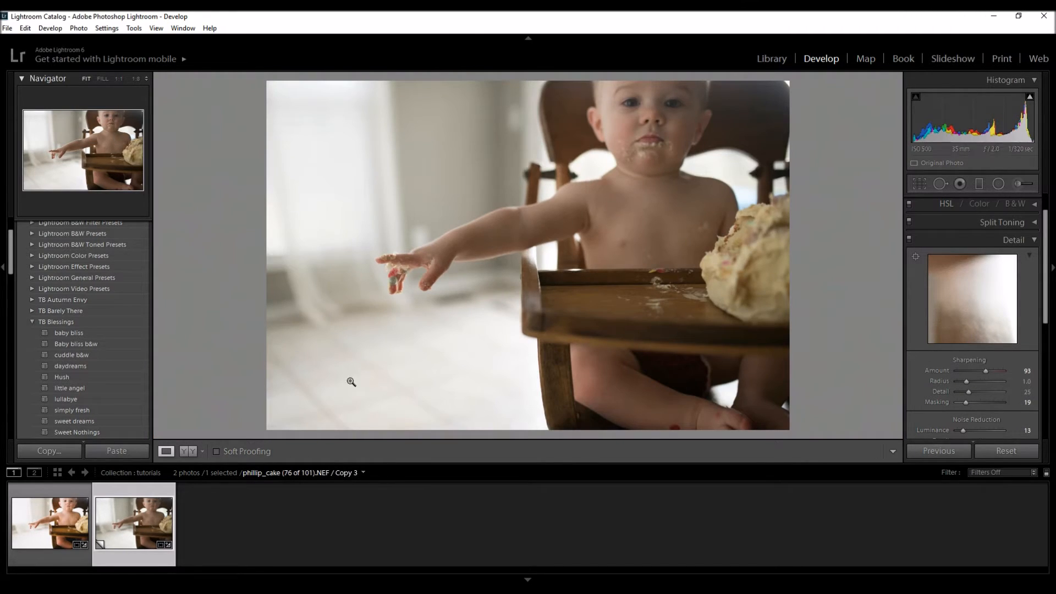
Step: Set the white balance to Auto and compare the before and after views
left_click(1035, 239)
scroll(1048, 212, "up", 1)
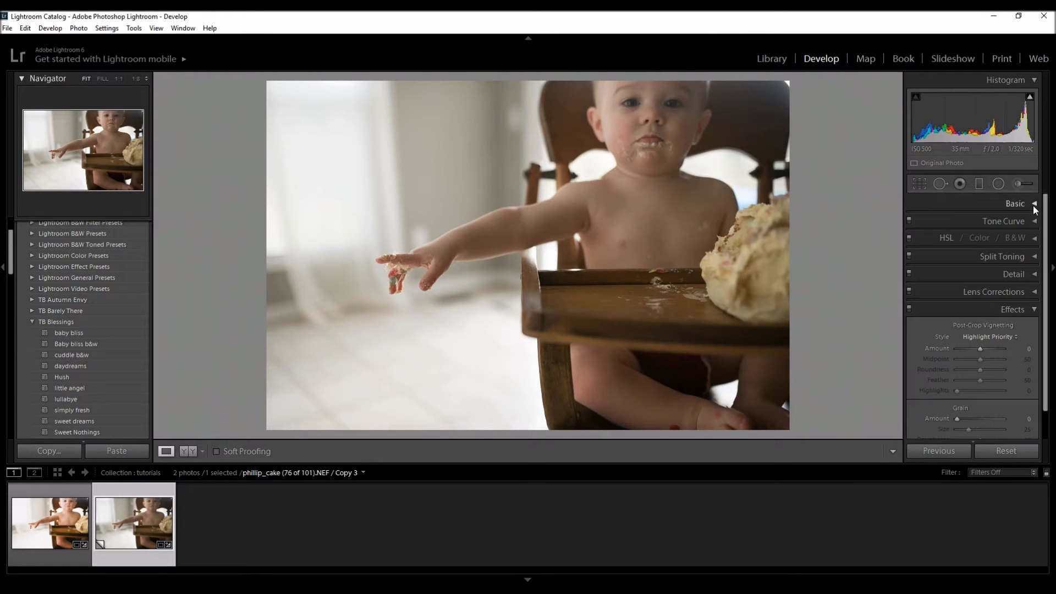
left_click(1031, 204)
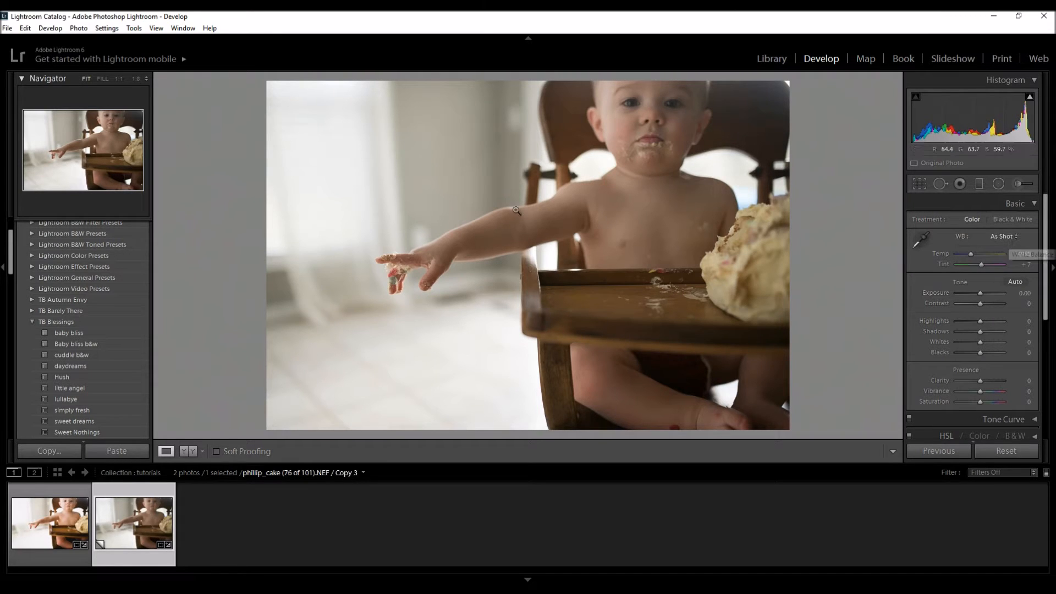
left_click(1002, 238)
left_click(961, 262)
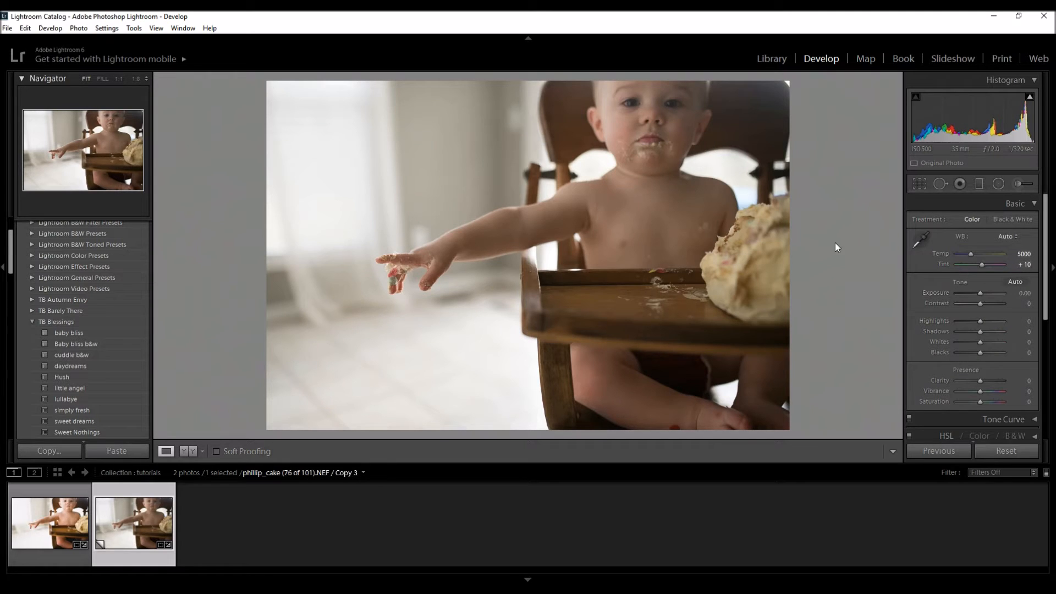
left_click(181, 453)
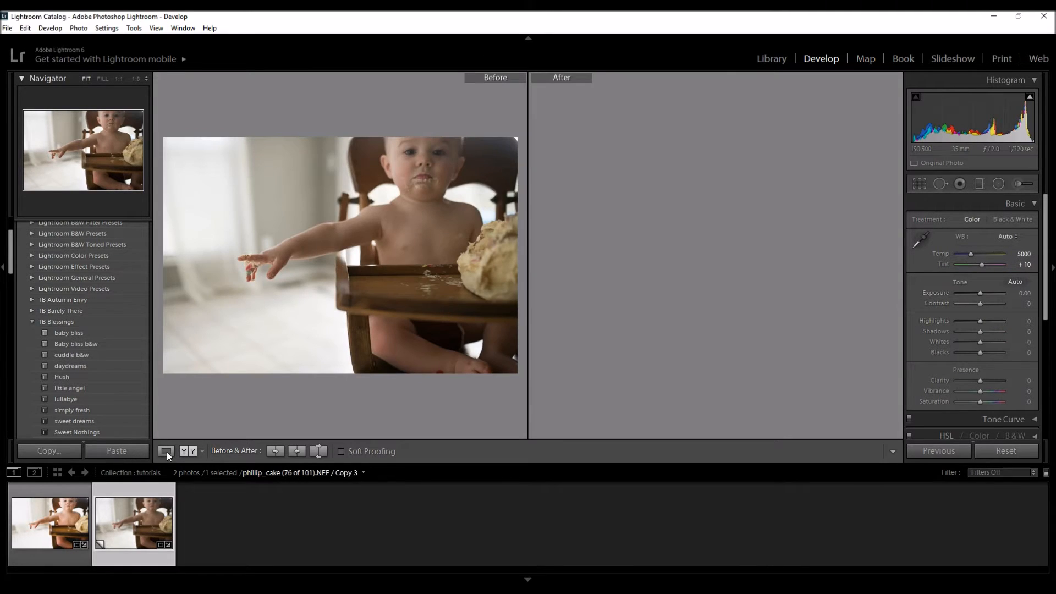
left_click(166, 451)
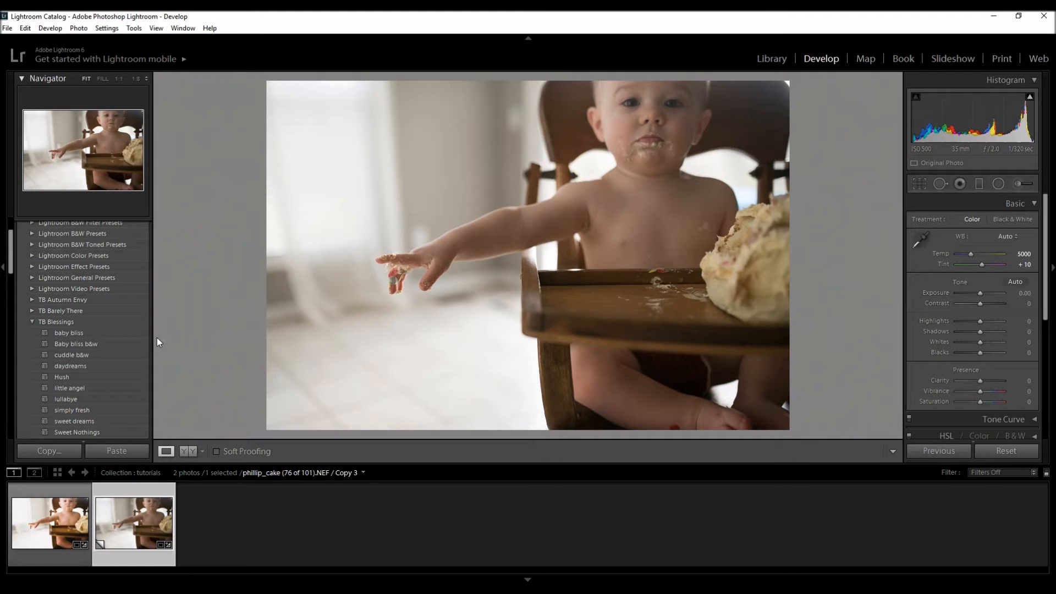
Step: Apply the Hush preset from the TB Blessings collection and set the exposure to +0.24
scroll(46, 366, "down", 3)
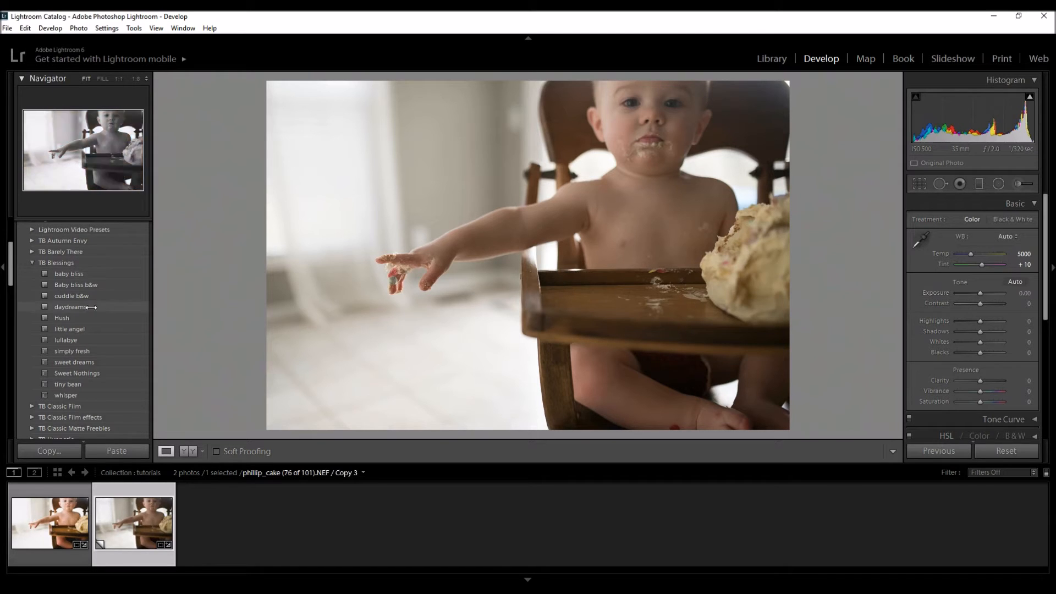
left_click(61, 318)
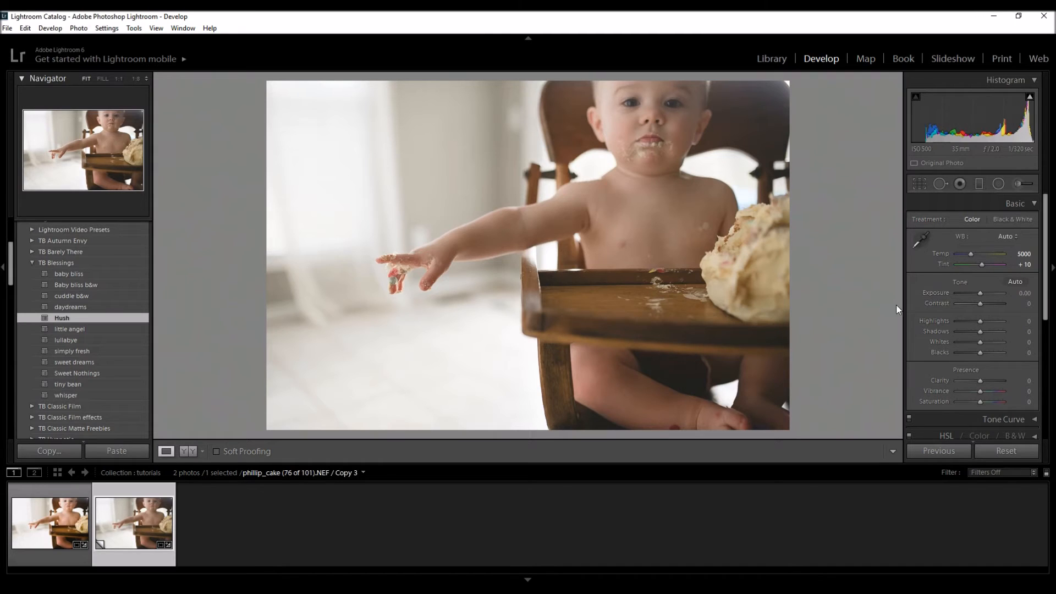
left_click_drag(978, 292, 979, 293)
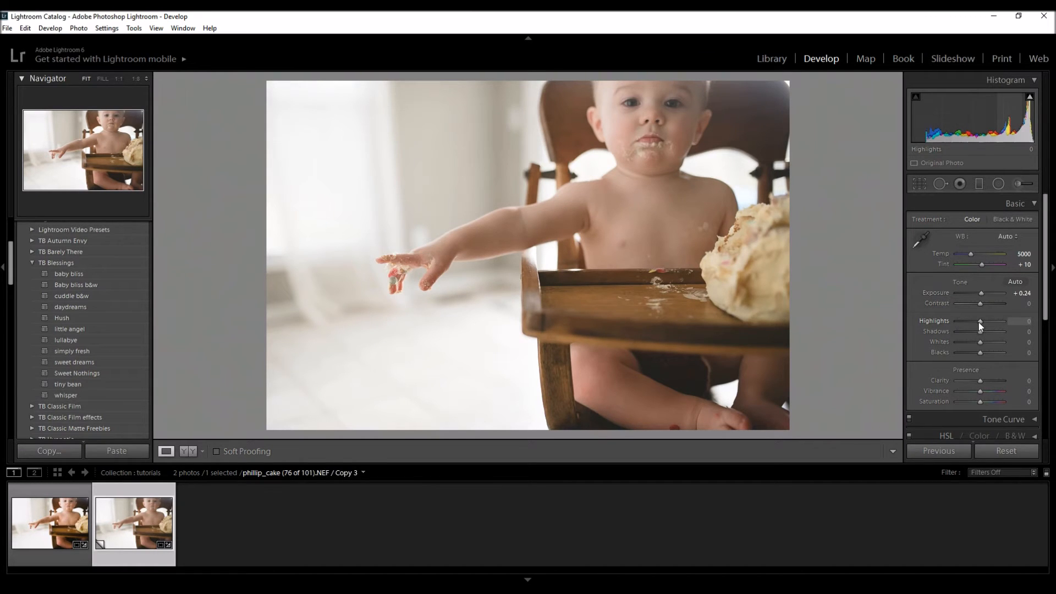
Step: Set the photo's Highlights to +50 and Blacks to -50
left_click_drag(981, 322, 982, 323)
left_click_drag(986, 323, 987, 325)
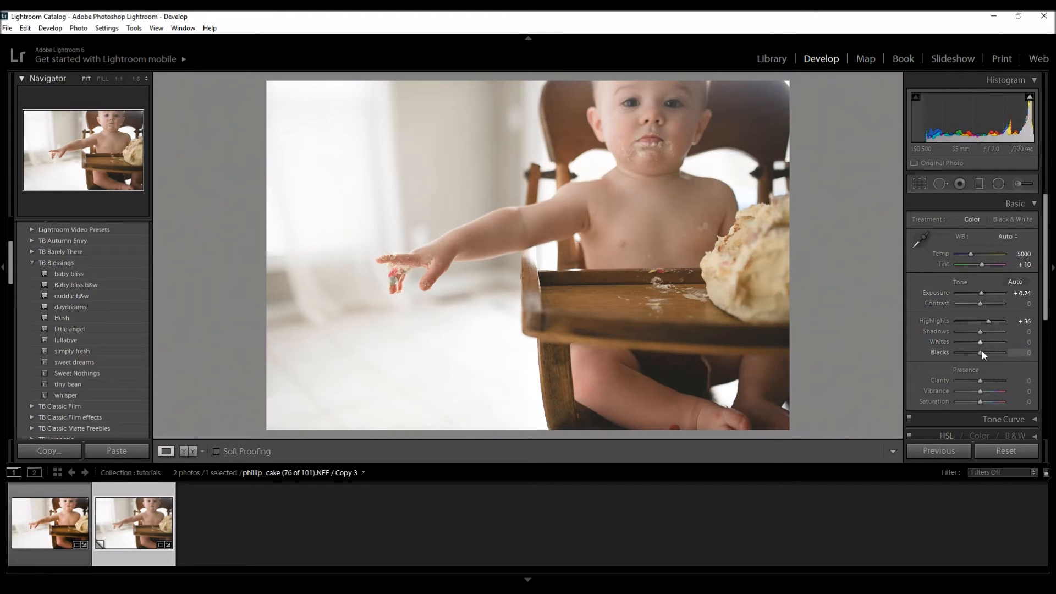
left_click_drag(977, 356, 967, 352)
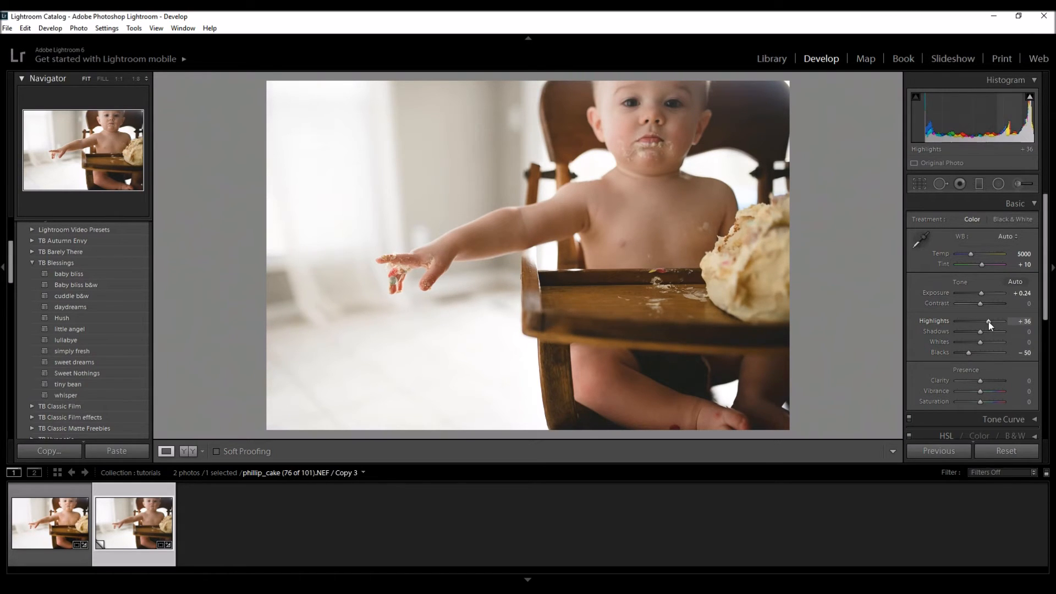
left_click_drag(988, 321, 992, 321)
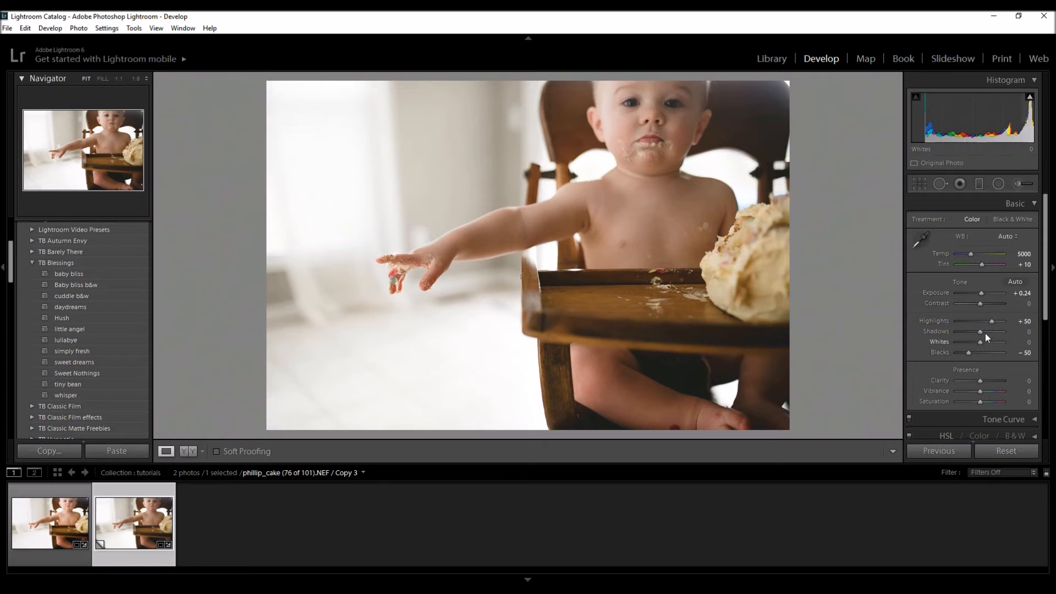
Step: Brighten the dark areas by setting Shadows to +24
left_click_drag(981, 332, 982, 332)
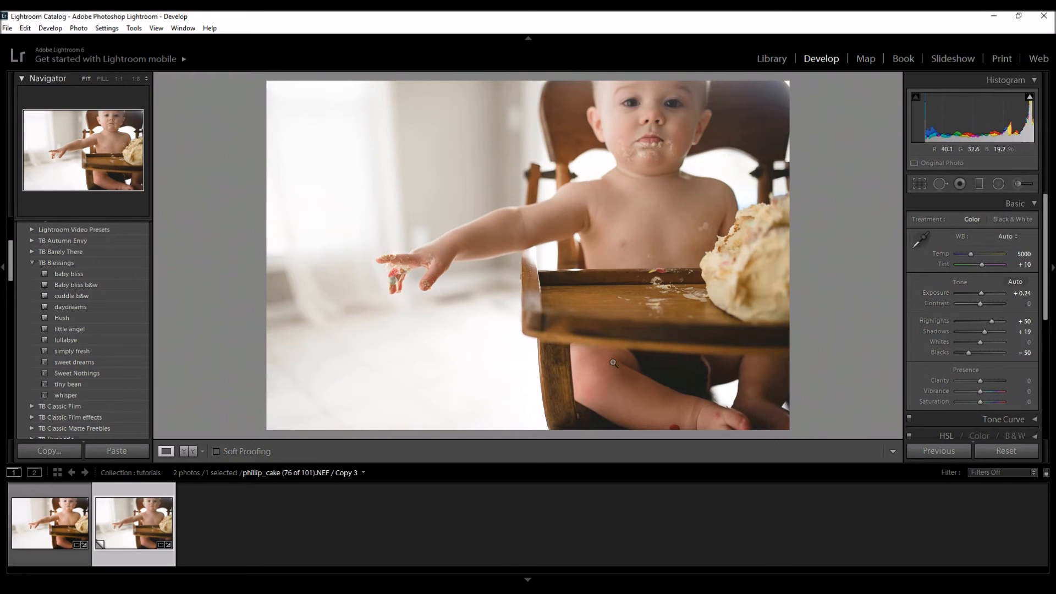
double_click(986, 332)
left_click_drag(981, 336, 985, 337)
Step: Raise the midtone point and the lower shadow point slightly on the RGB tone curve
scroll(992, 246, "down", 3)
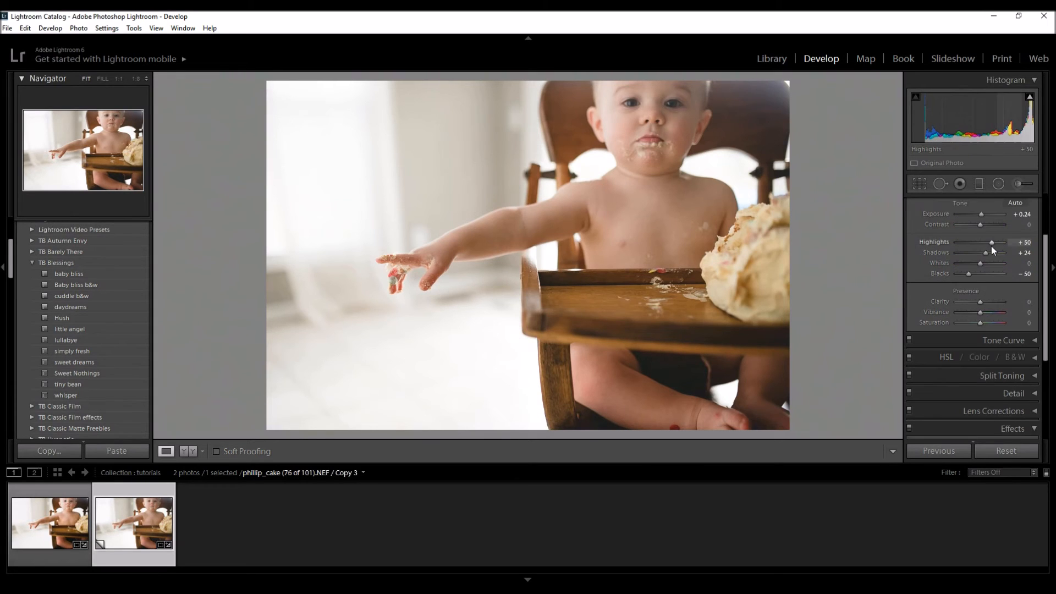
left_click(1036, 341)
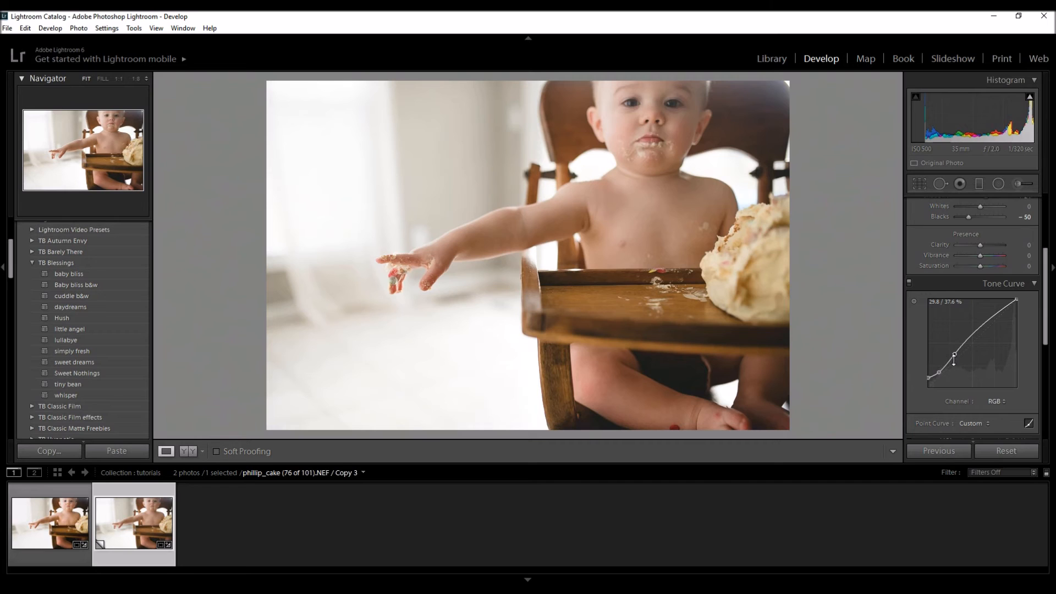
left_click_drag(955, 358, 957, 350)
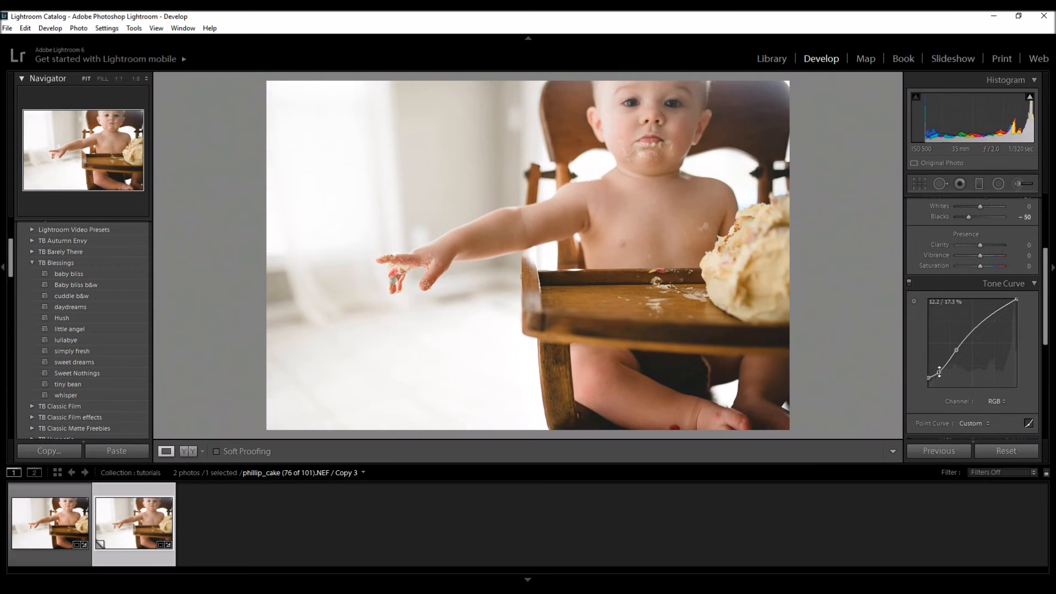
left_click_drag(939, 372, 941, 369)
Step: Compare the copy's before and after views side by side, and return to the single-image view
left_click(195, 453)
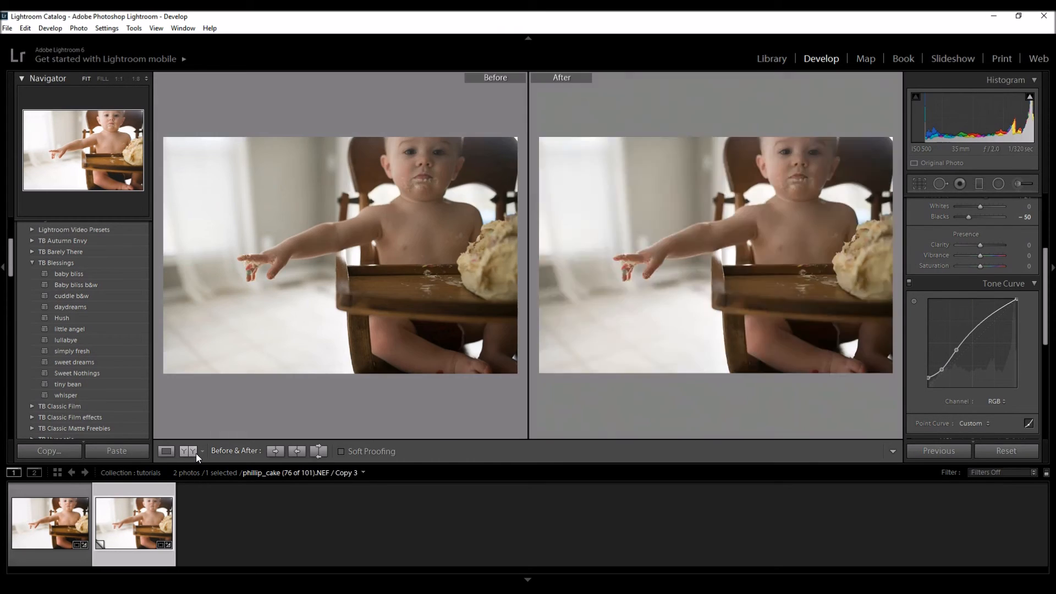
scroll(1012, 295, "up", 5)
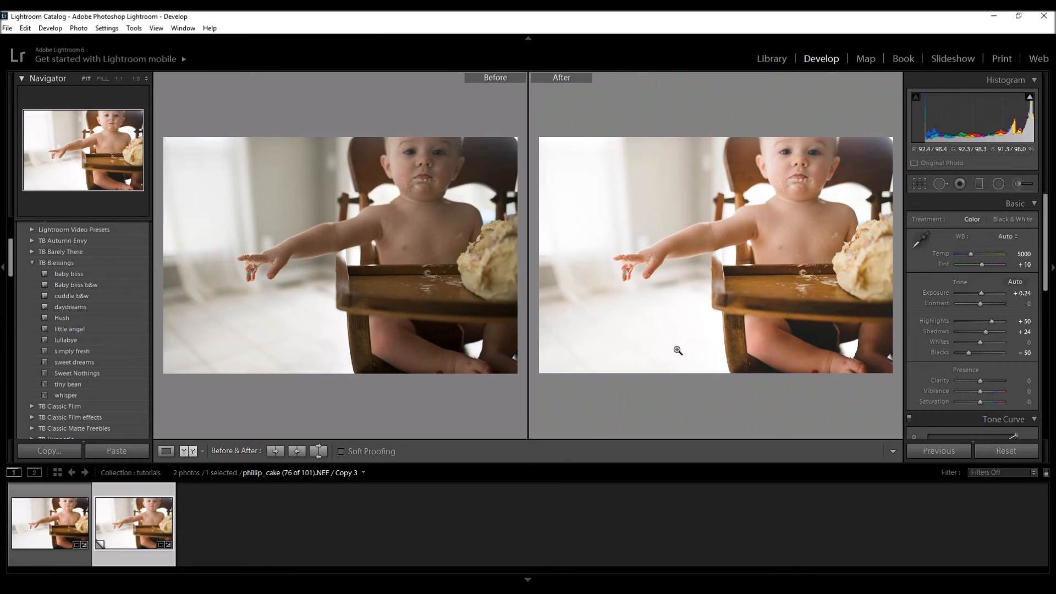
left_click(164, 454)
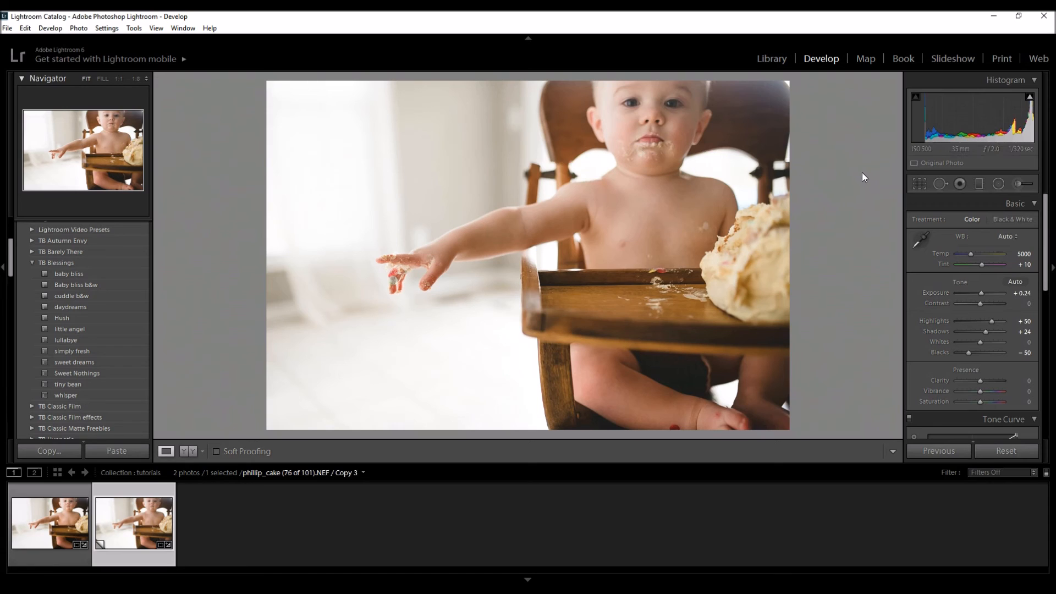
Step: Paint the Dodge (Lighten) adjustment brush at size 11 over the baby's face and upper body, fine-tune its exposure and finish the brush adjustment
left_click(1019, 183)
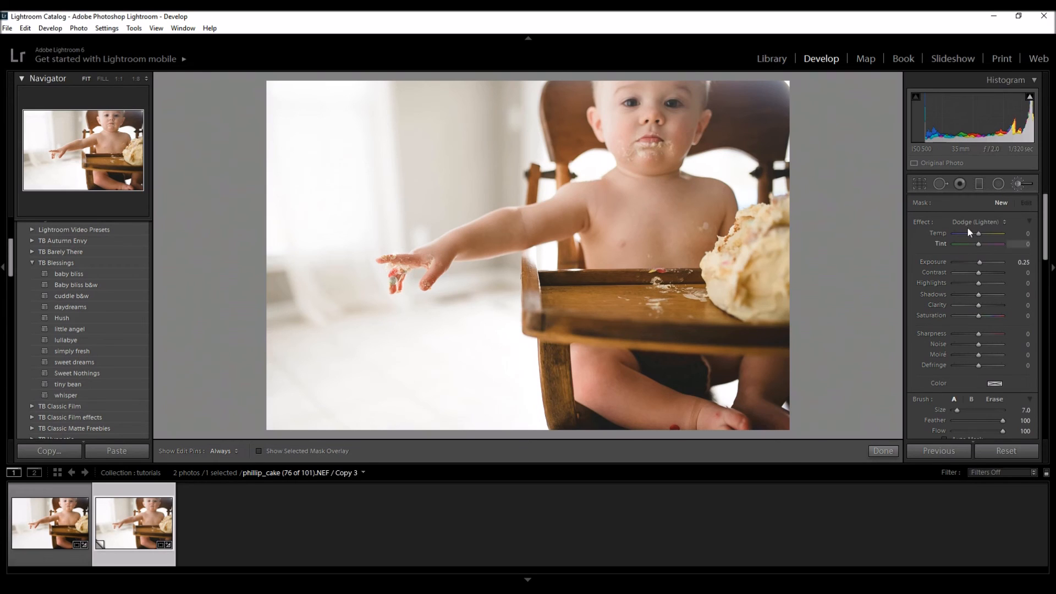
left_click(996, 222)
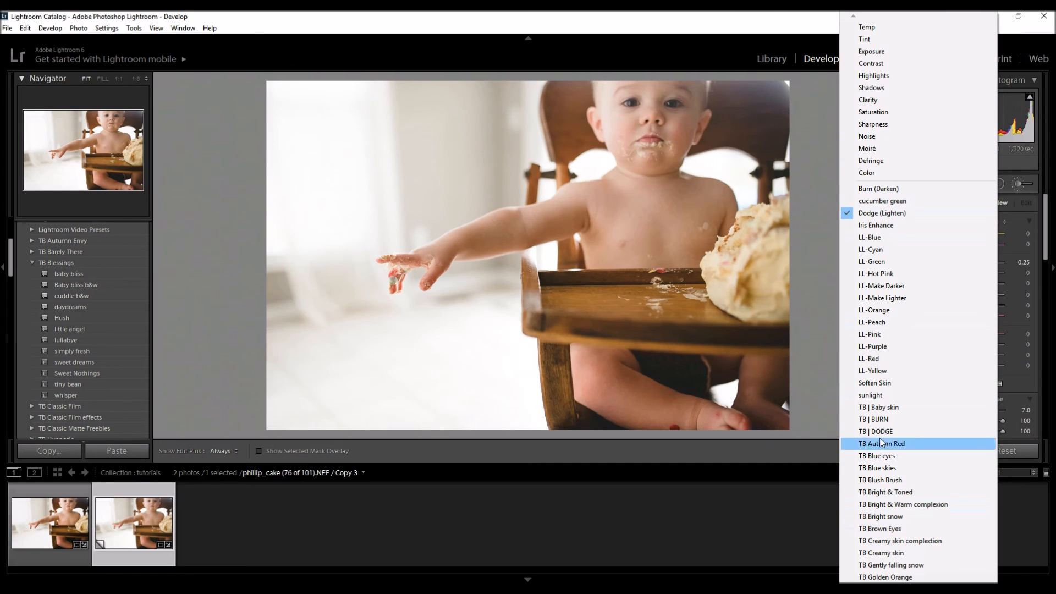
left_click(878, 215)
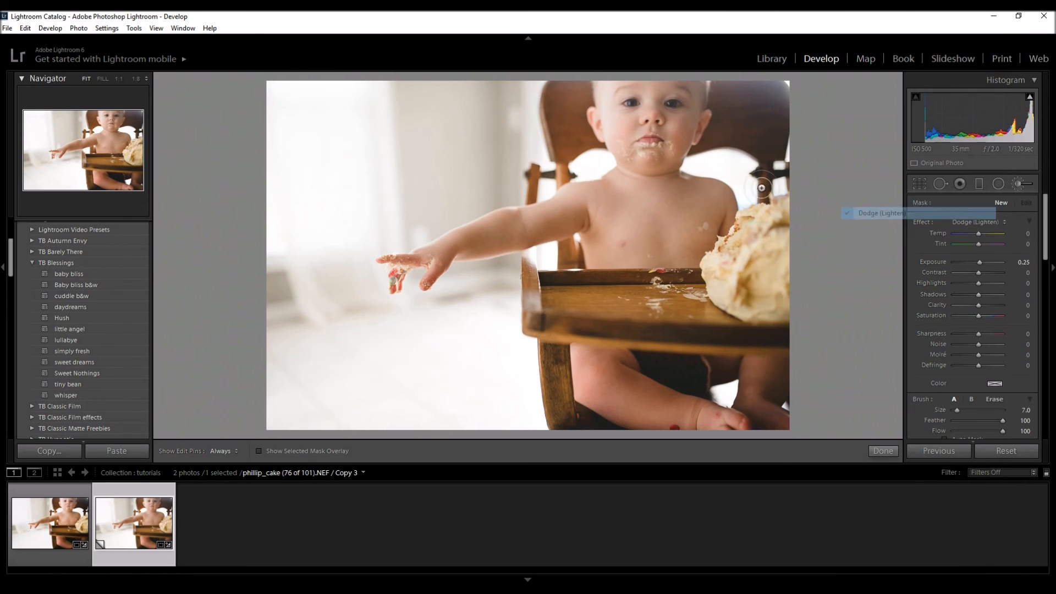
scroll(656, 156, "up", 4)
left_click_drag(619, 104, 674, 103)
mouse_move(721, 247)
left_mouse_down()
mouse_move(704, 205)
mouse_move(558, 220)
mouse_move(446, 259)
mouse_move(693, 204)
mouse_move(669, 117)
mouse_move(669, 131)
mouse_move(682, 126)
mouse_move(671, 160)
left_mouse_up()
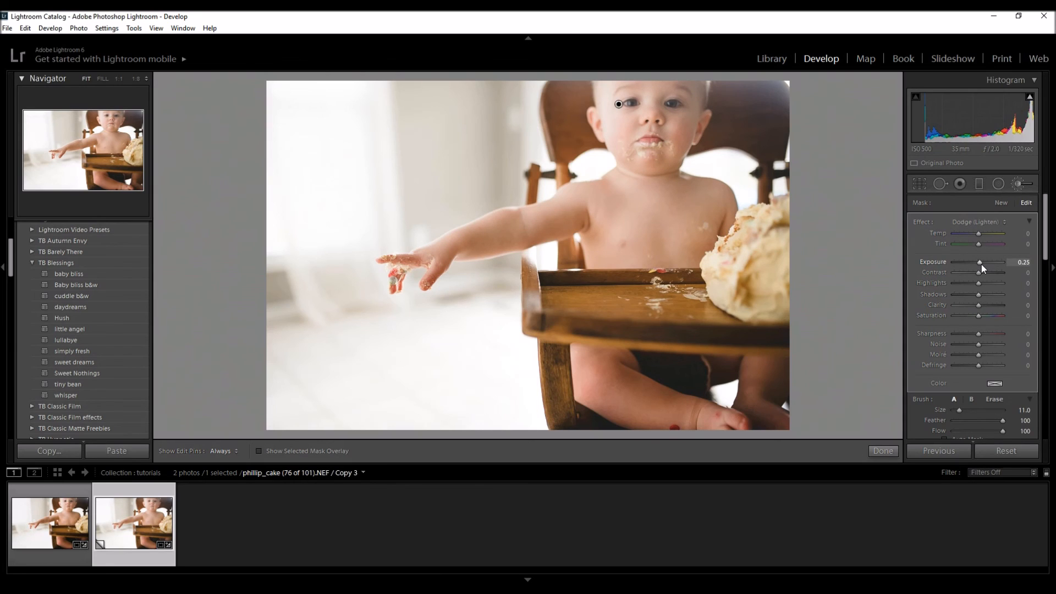
left_click_drag(981, 265, 980, 265)
left_click(889, 452)
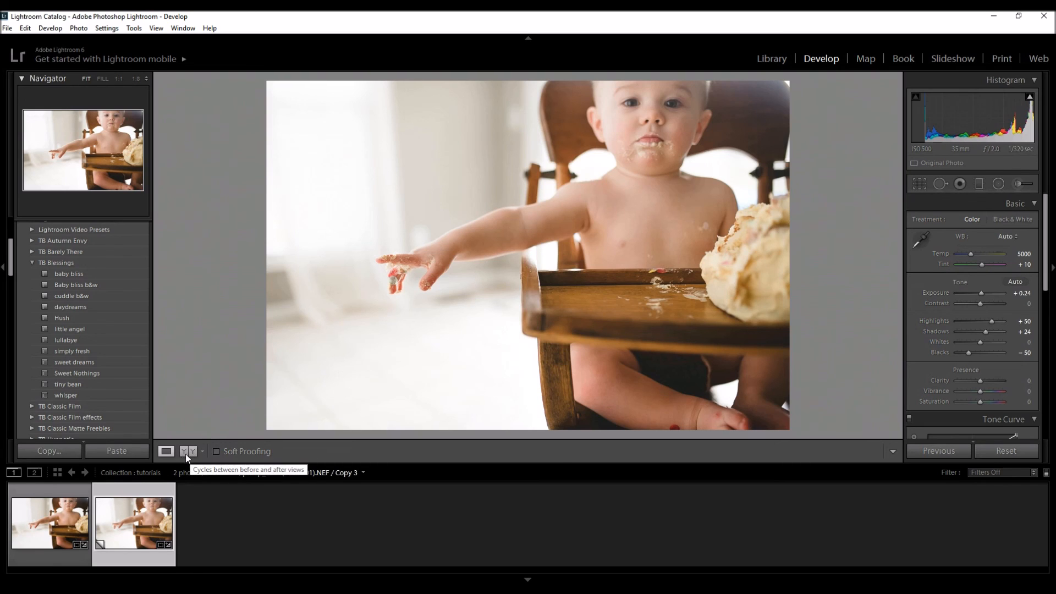
Step: Review the finished edit in a before and after comparison and inspect the cake at 1:1
mouse_move(1045, 209)
left_mouse_down()
mouse_move(1046, 246)
mouse_move(1045, 206)
left_mouse_up()
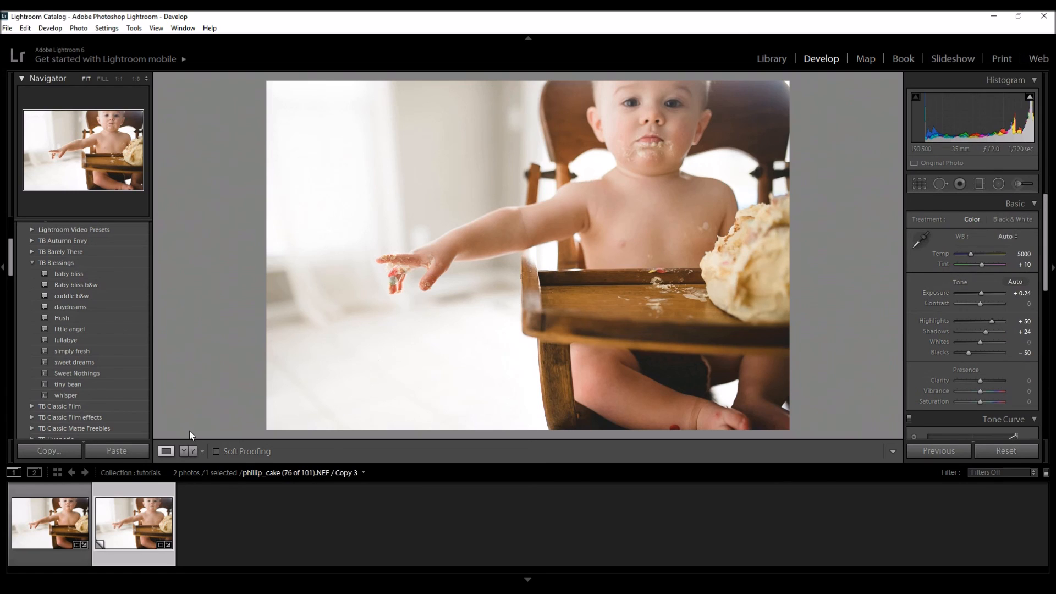
left_click(188, 451)
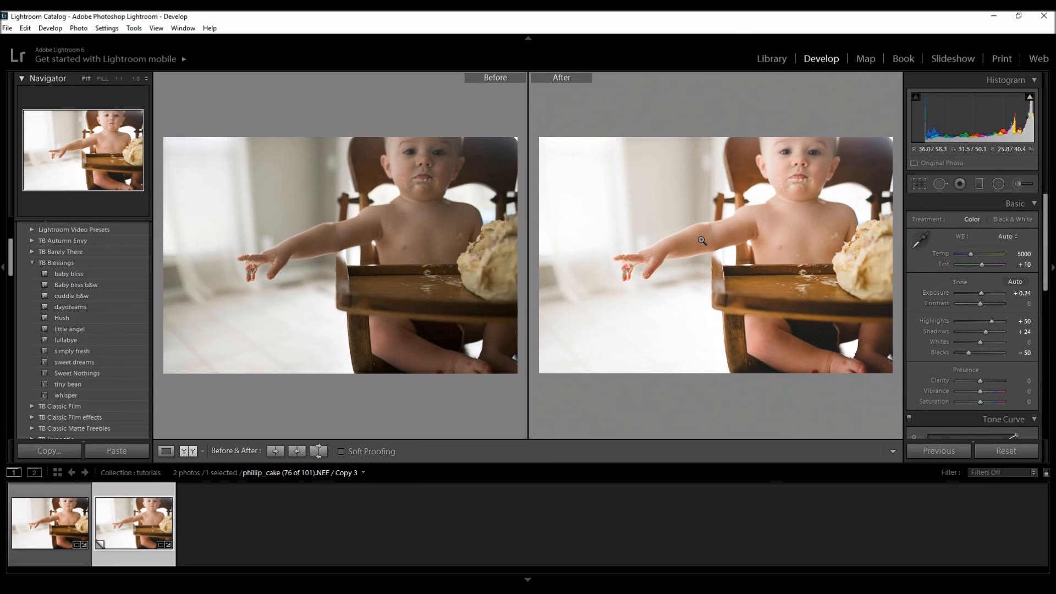
left_click(166, 451)
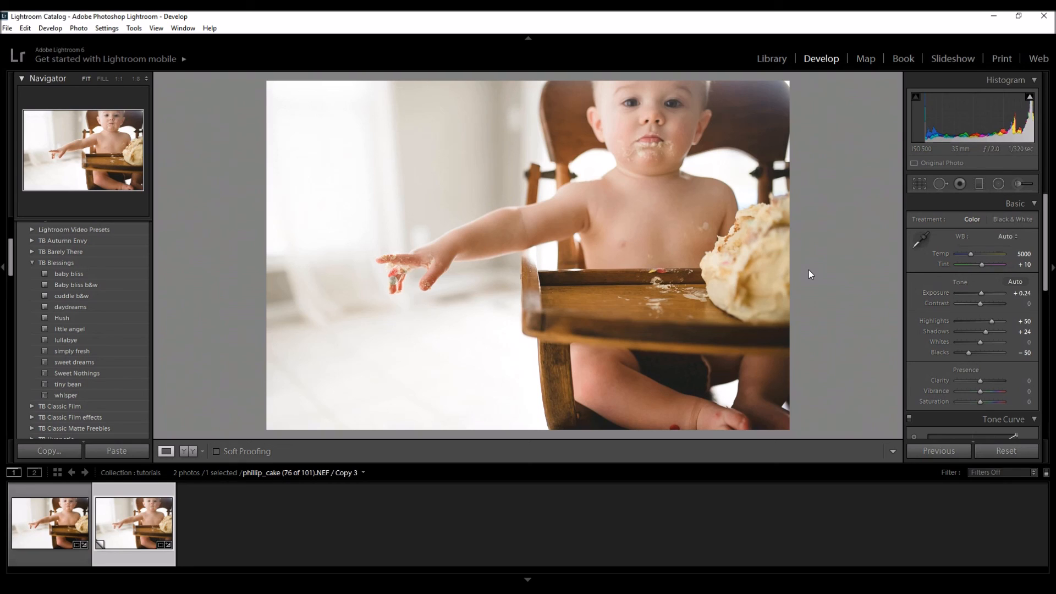
left_click(791, 229)
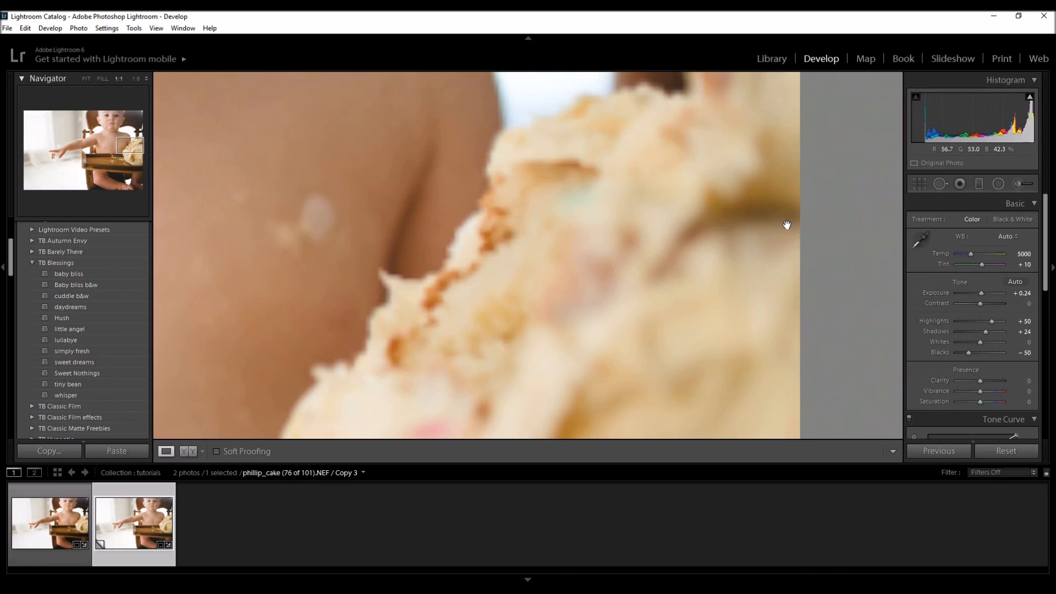
left_click(783, 227)
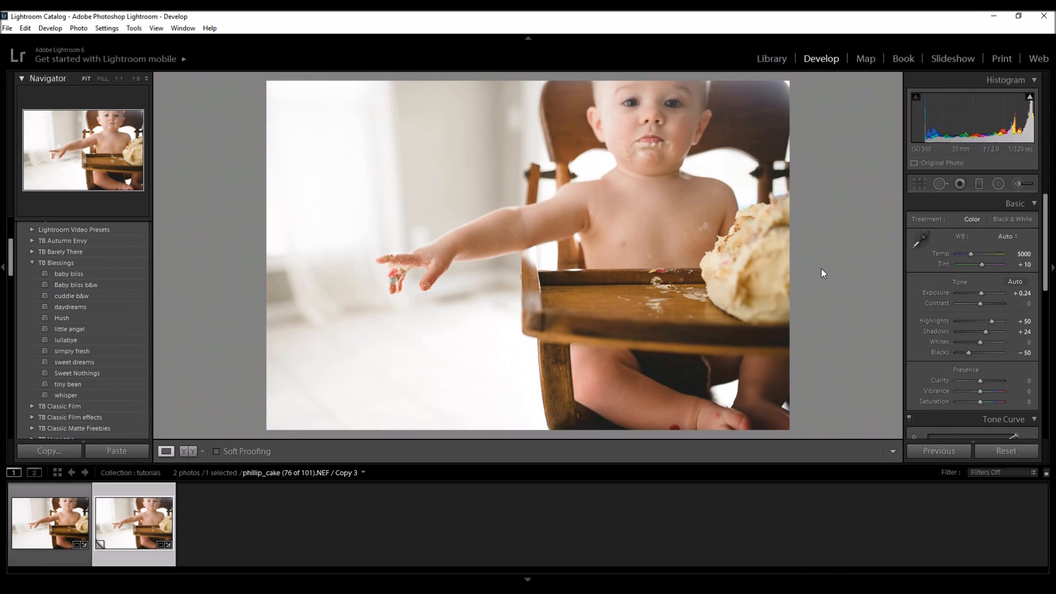